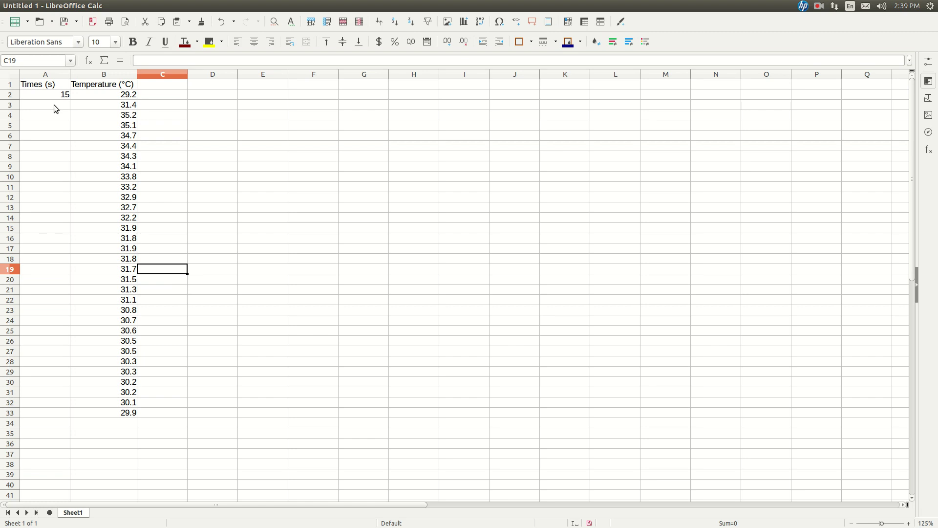
Enter =A2+15 in A3 and copy it down A4:A33 so times run to 480 s.
click(55, 103)
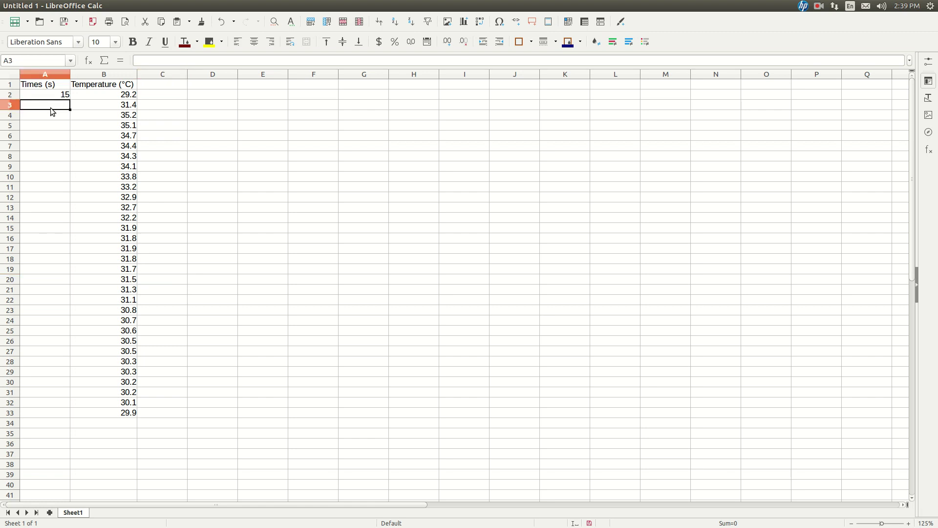
text(=A2+1)
key(Return)
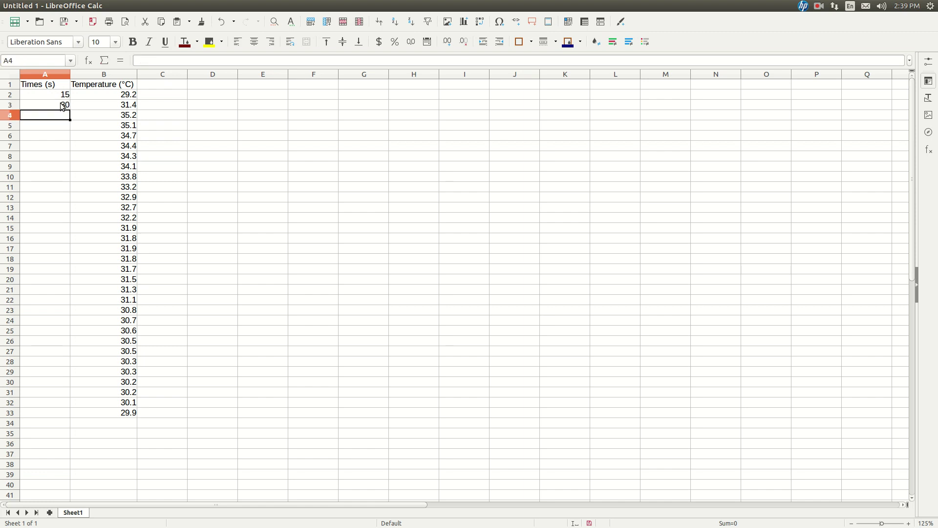
click(62, 106)
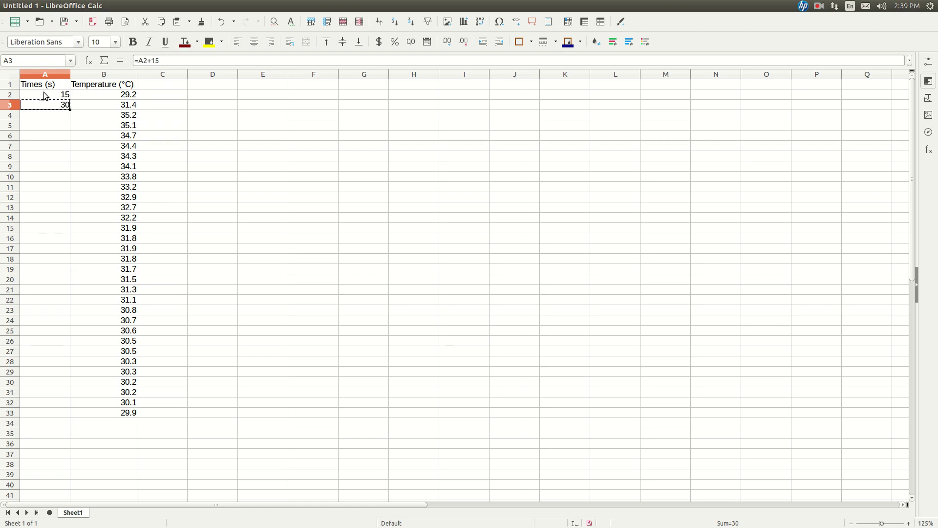
click(48, 113)
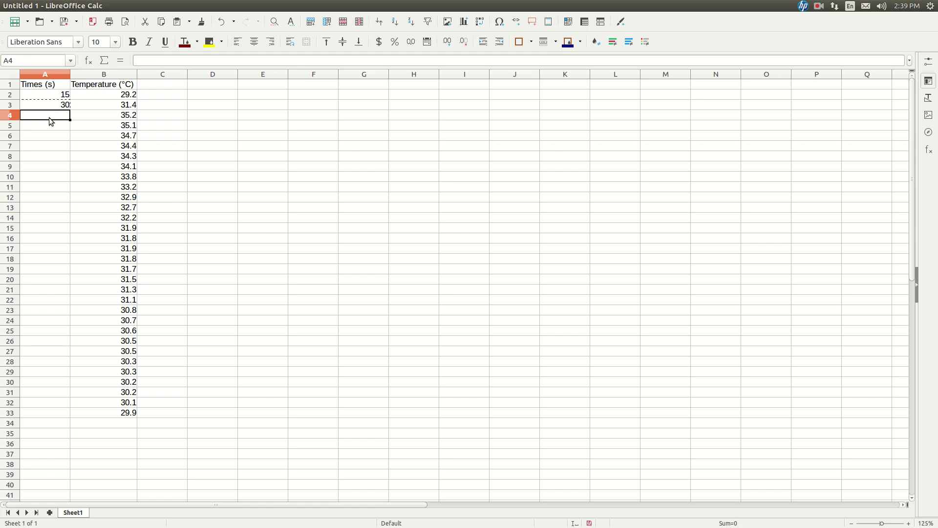
shift+click(43, 412)
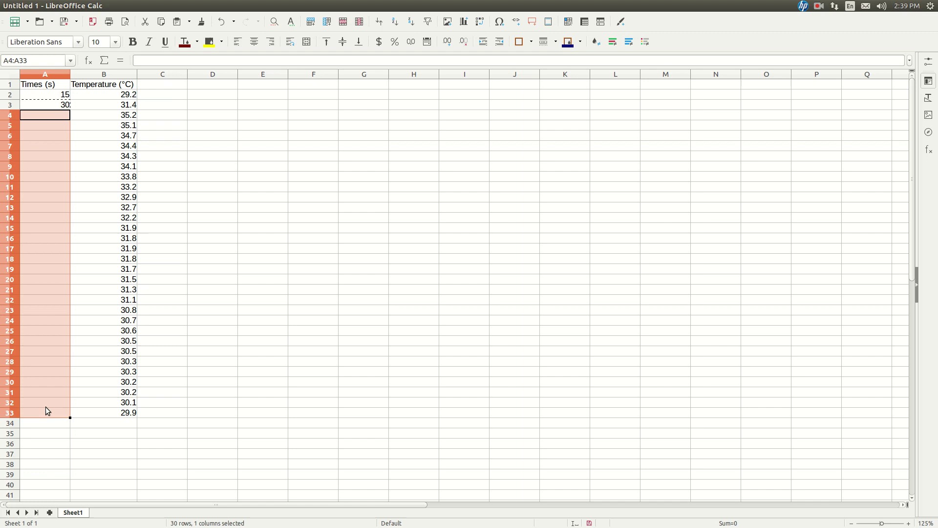
key(ctrl+v)
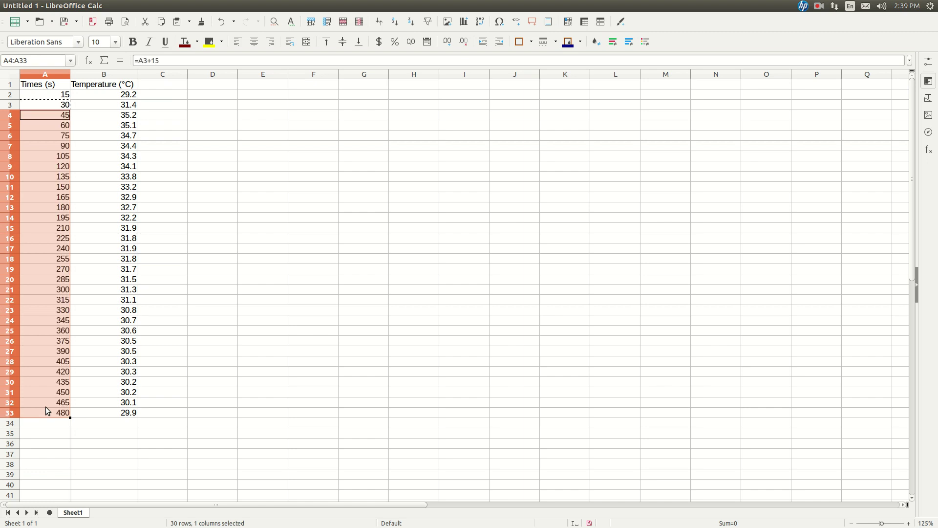
click(230, 269)
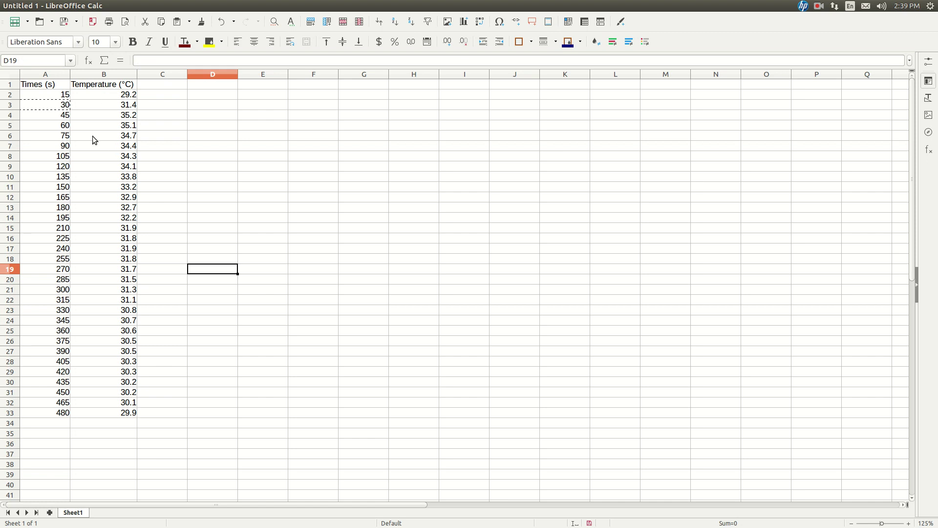
Insert an XY (Scatter) chart of A2:B33 using the default wizard settings.
click(50, 96)
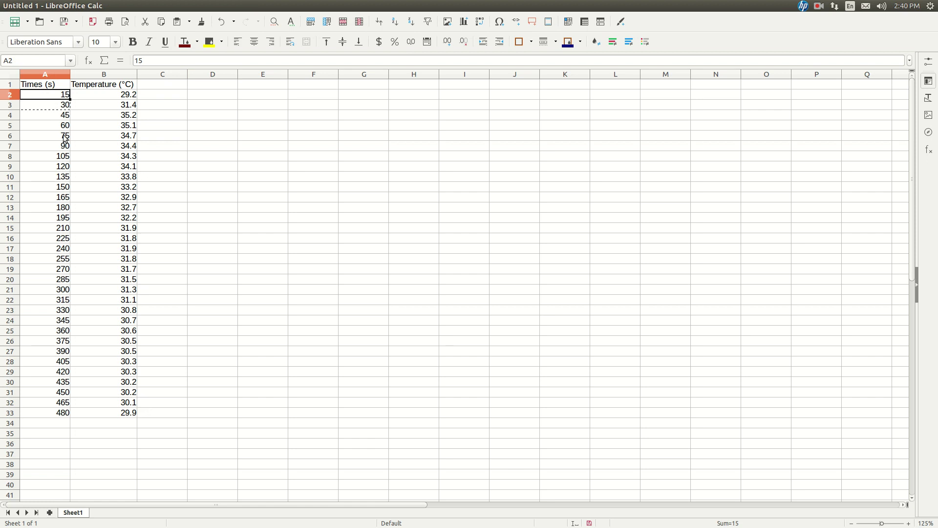
shift+click(125, 416)
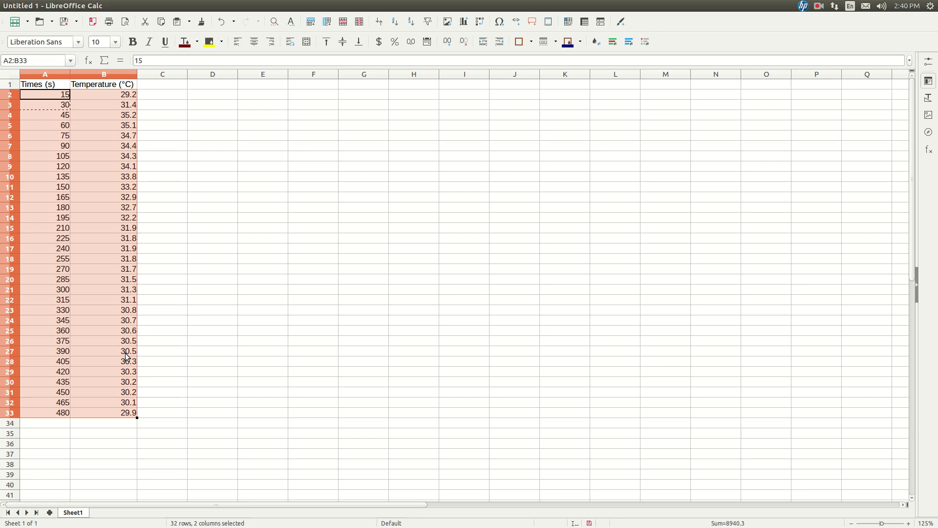
click(98, 10)
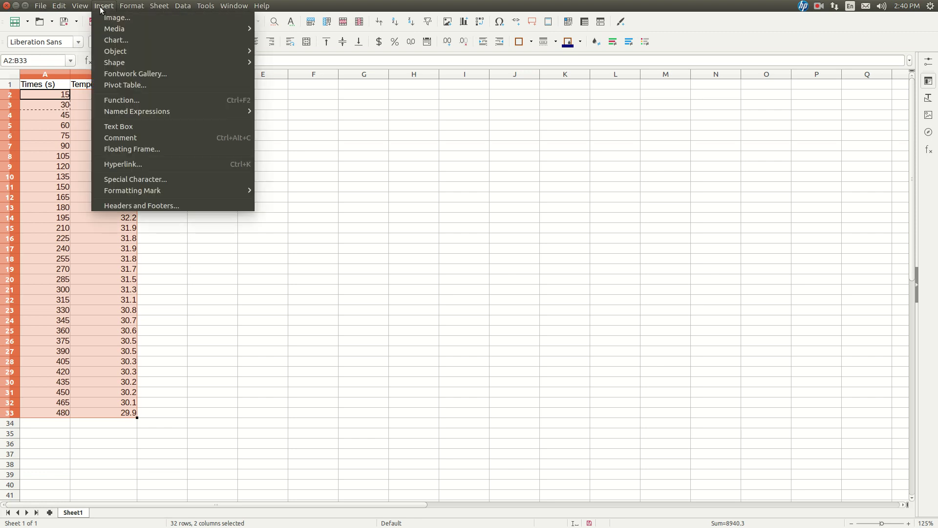
click(110, 42)
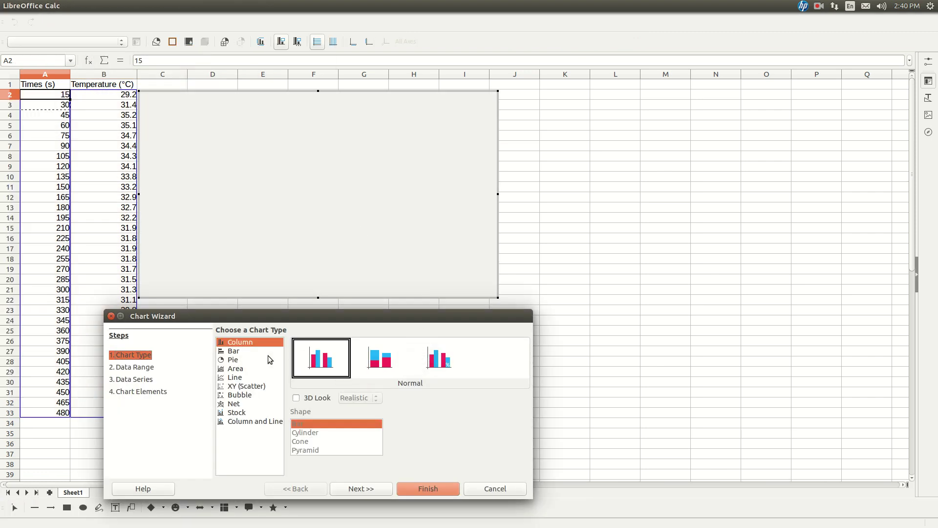
click(263, 387)
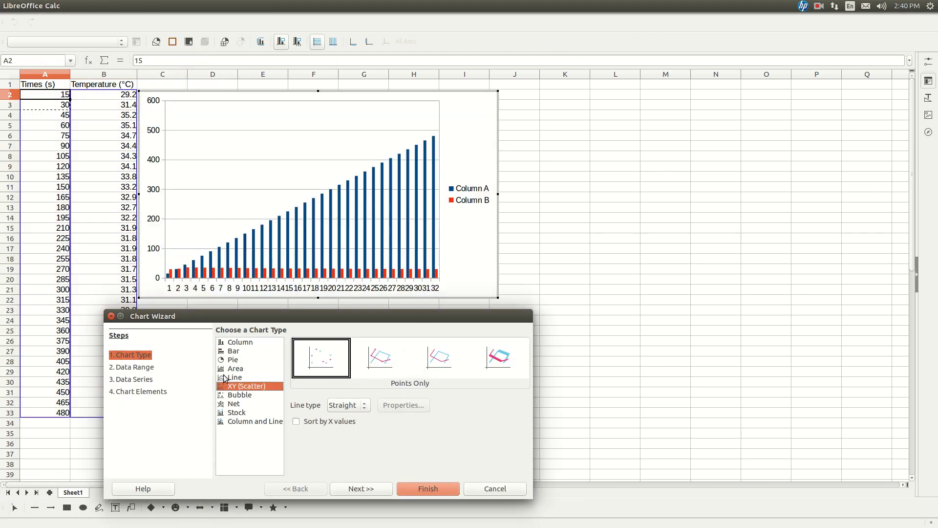
click(360, 489)
click(360, 489)
click(361, 488)
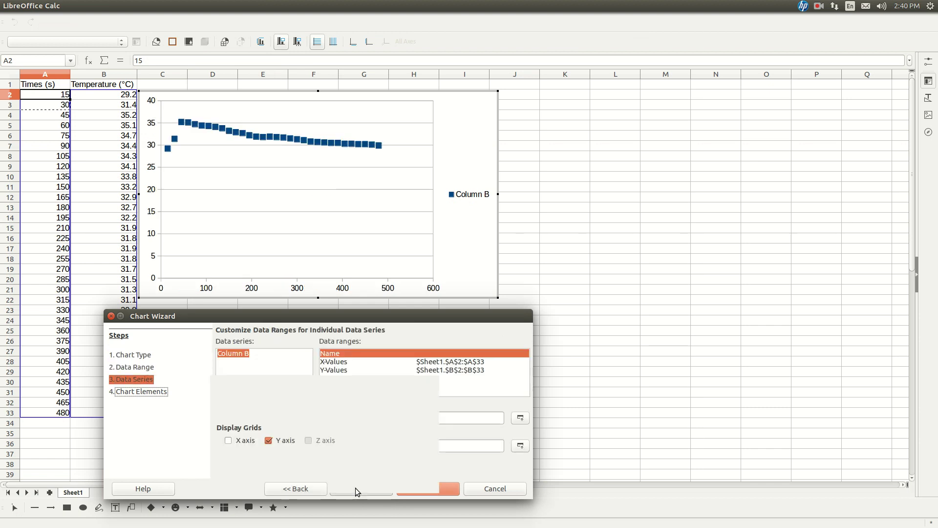
click(428, 489)
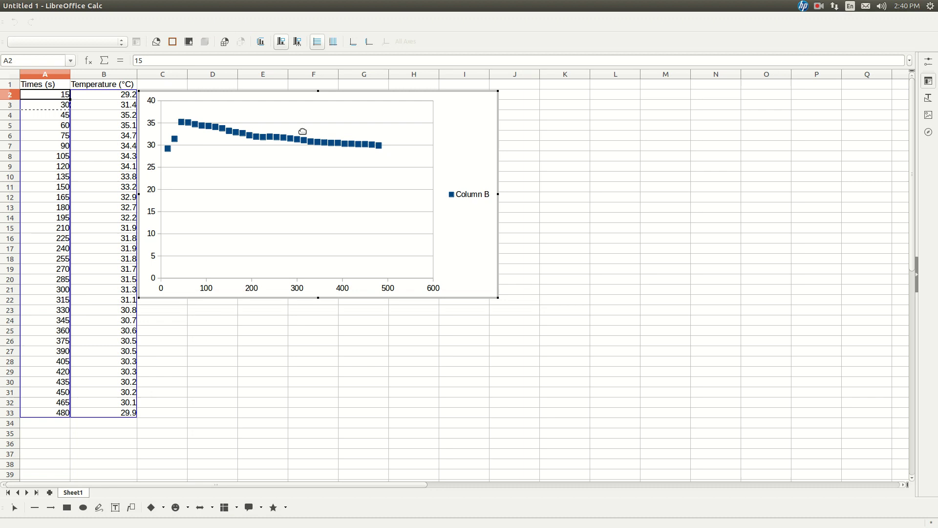
Leave chart edit mode, select the scatter chart object and delete it.
mouse_move(189, 127)
click(544, 181)
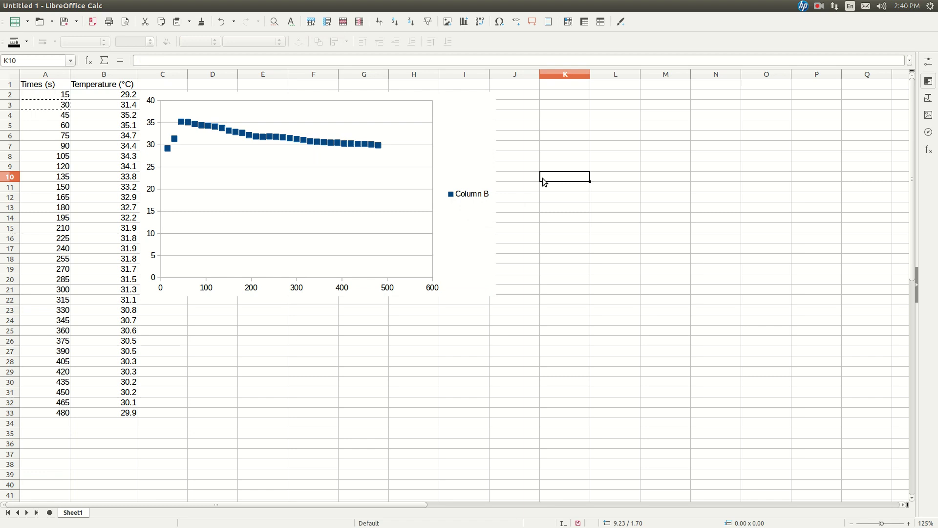
click(341, 159)
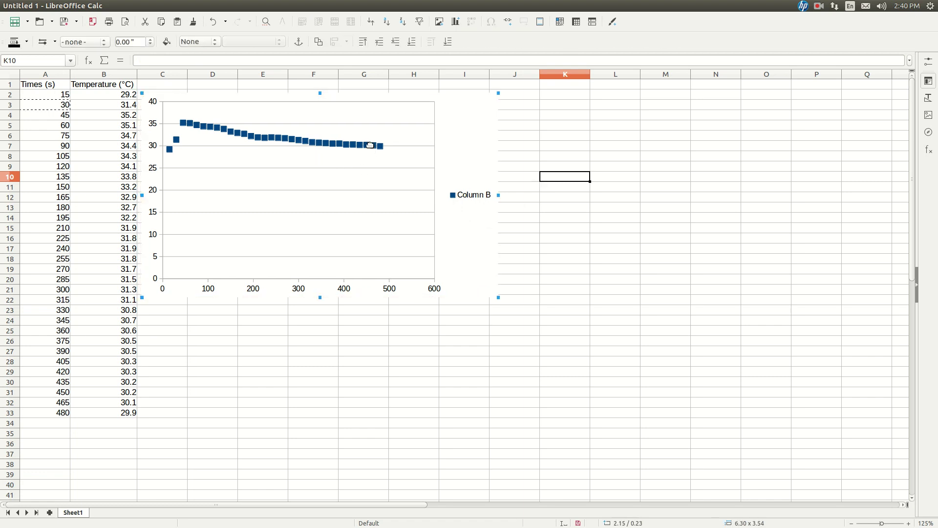
key(Delete)
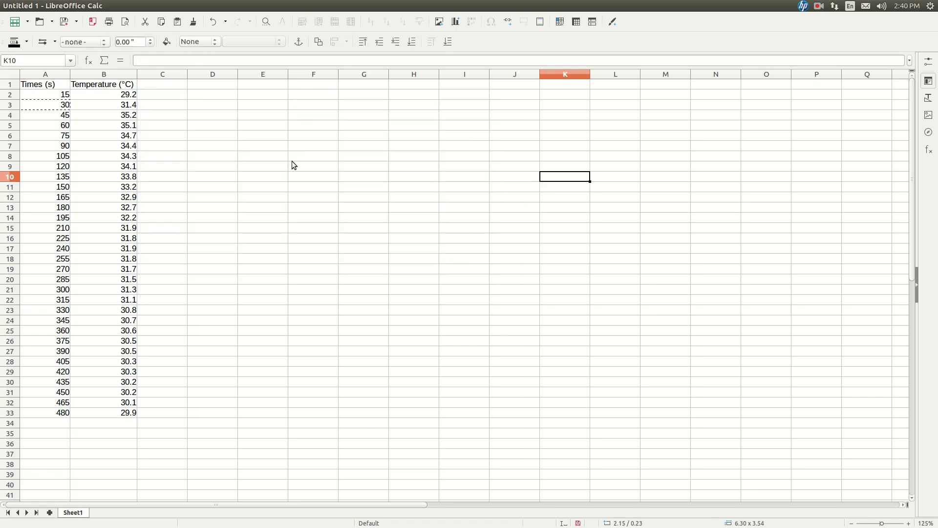
Insert an XY (Scatter) chart of A4:B33 with Display legend turned off.
click(51, 119)
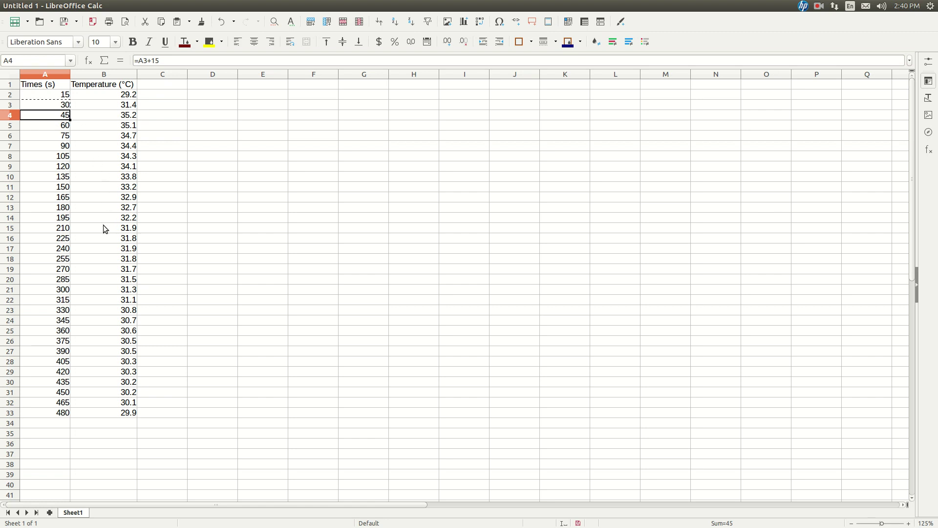
shift+click(127, 415)
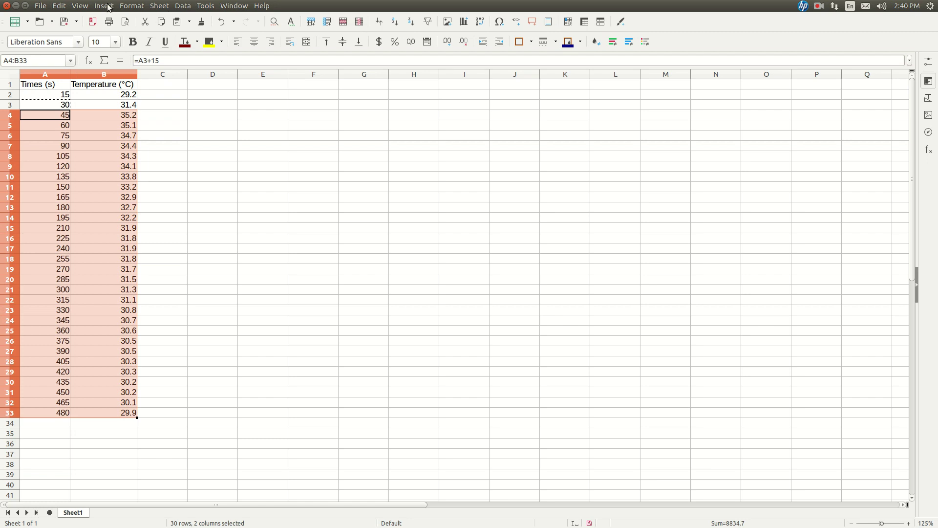
click(104, 6)
click(118, 28)
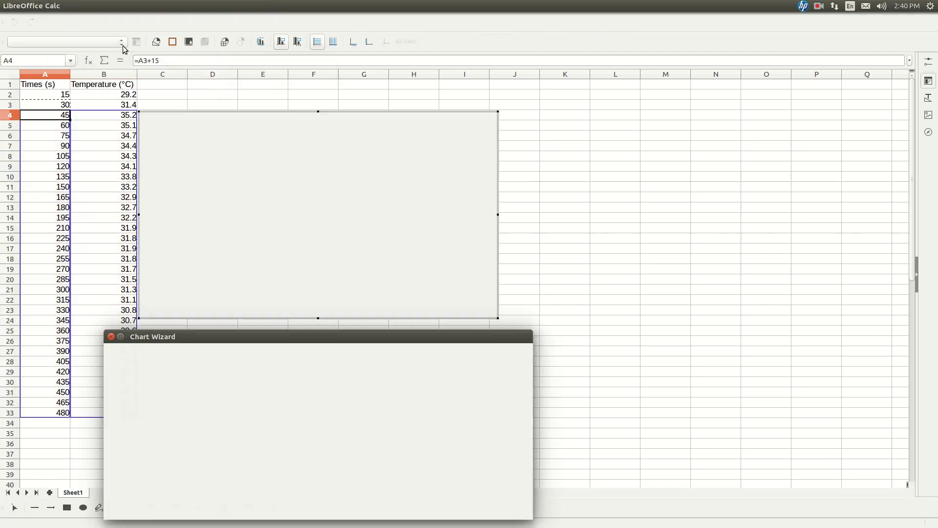
click(238, 407)
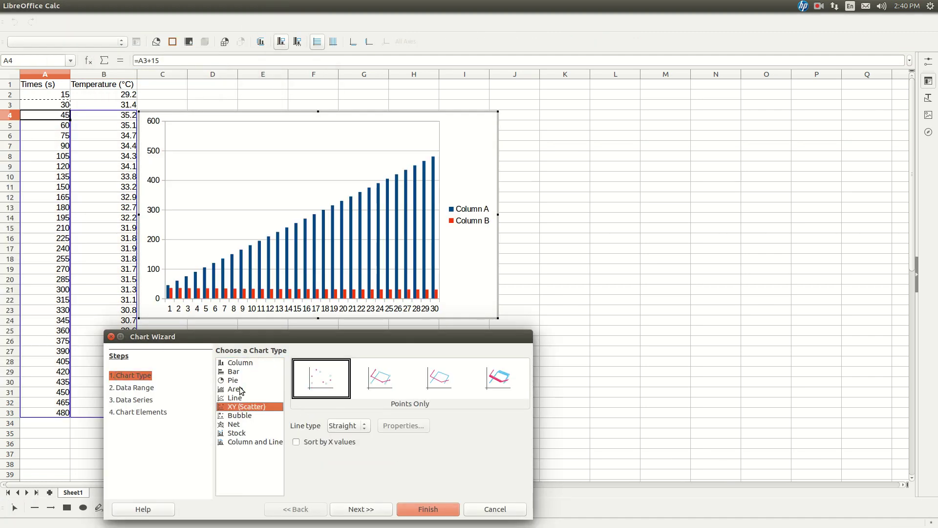
click(357, 511)
click(357, 511)
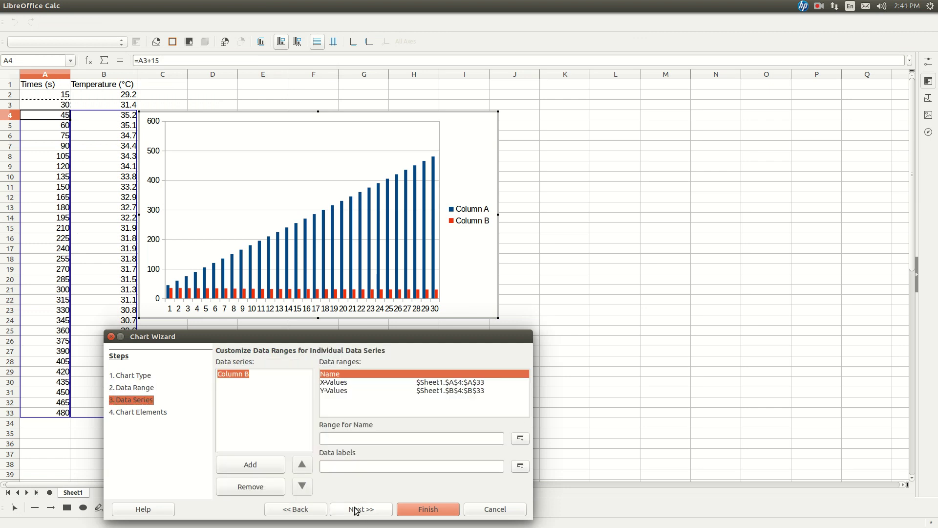
click(357, 511)
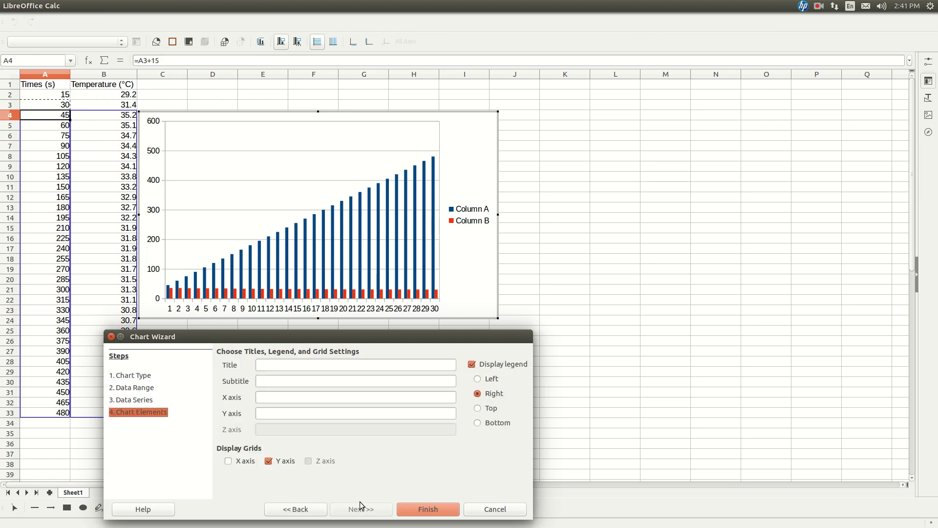
click(472, 365)
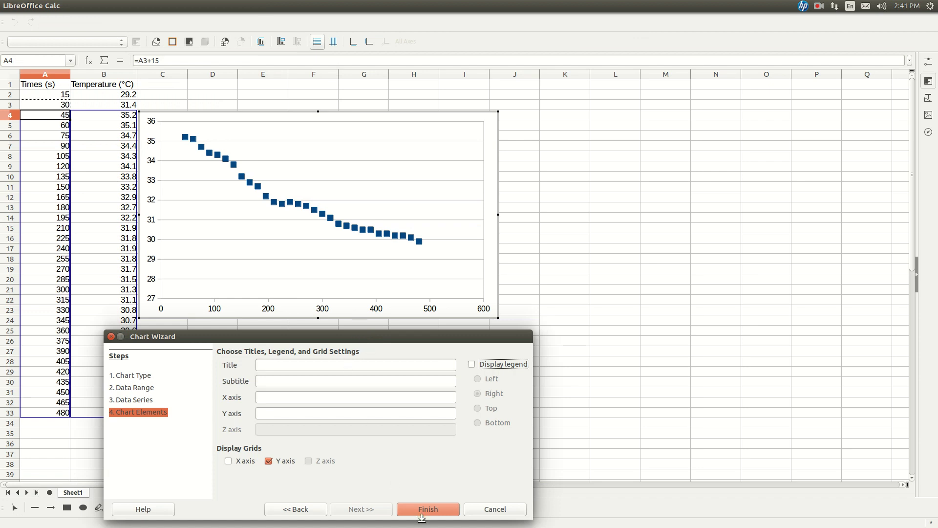
click(408, 508)
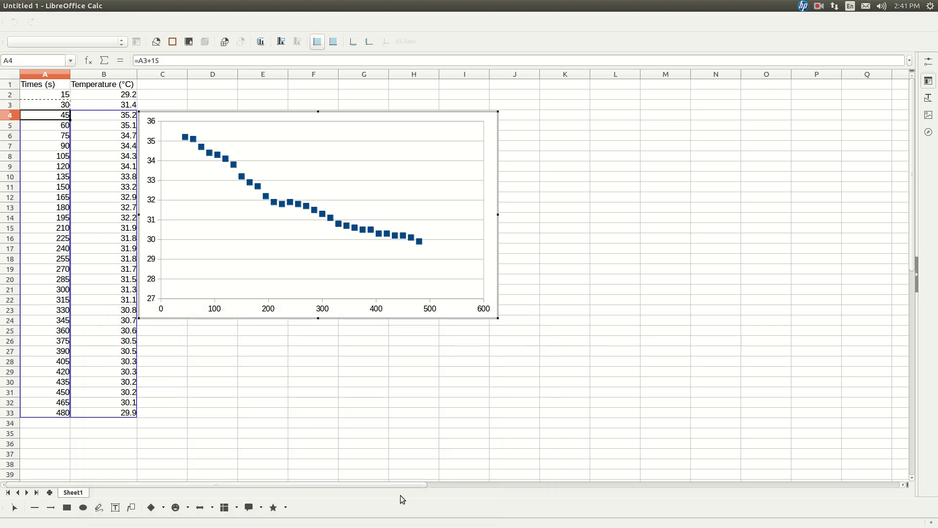
Add a Linear trend line to the temperature series with Show Equation ticked.
mouse_move(286, 207)
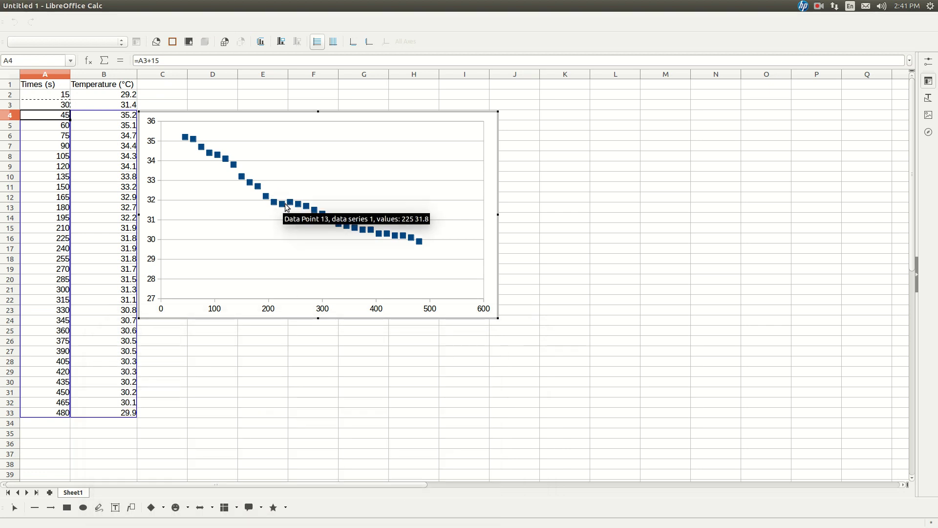
right_click(286, 207)
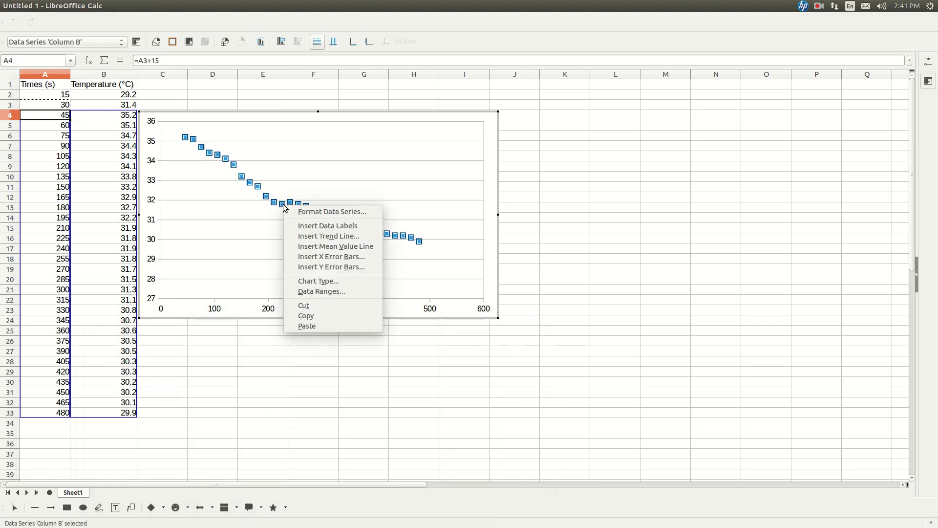
click(301, 236)
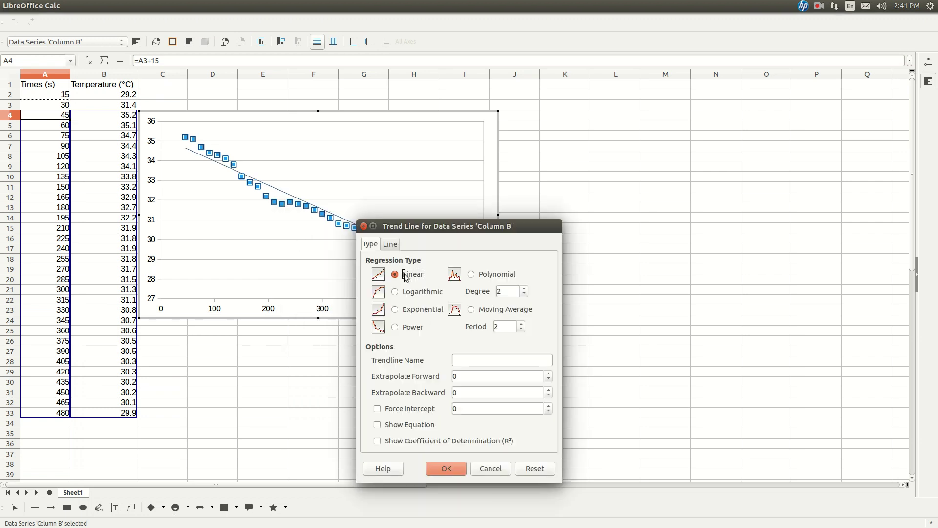
click(378, 425)
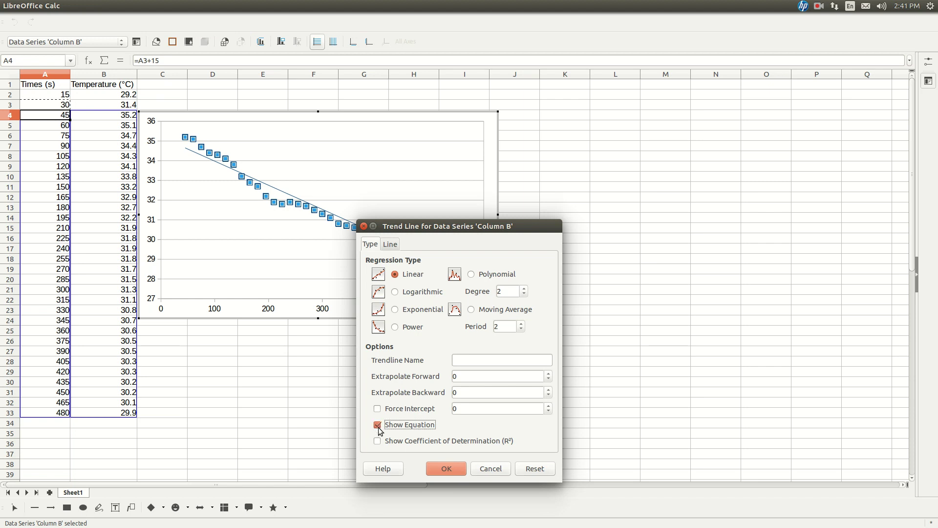
click(446, 469)
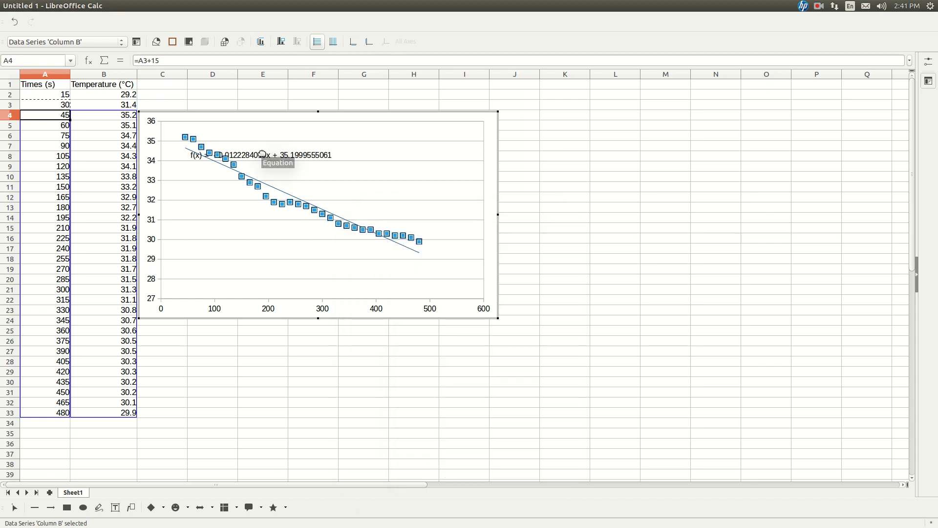
Drag the f(x) = -0.0122284x + 35.1999555061 equation label to just above the trend line.
drag(269, 155, 335, 161)
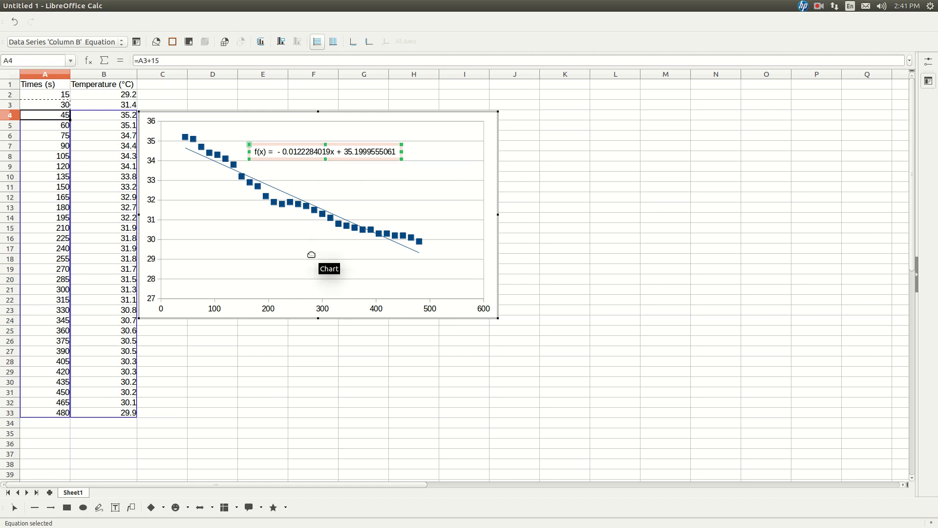